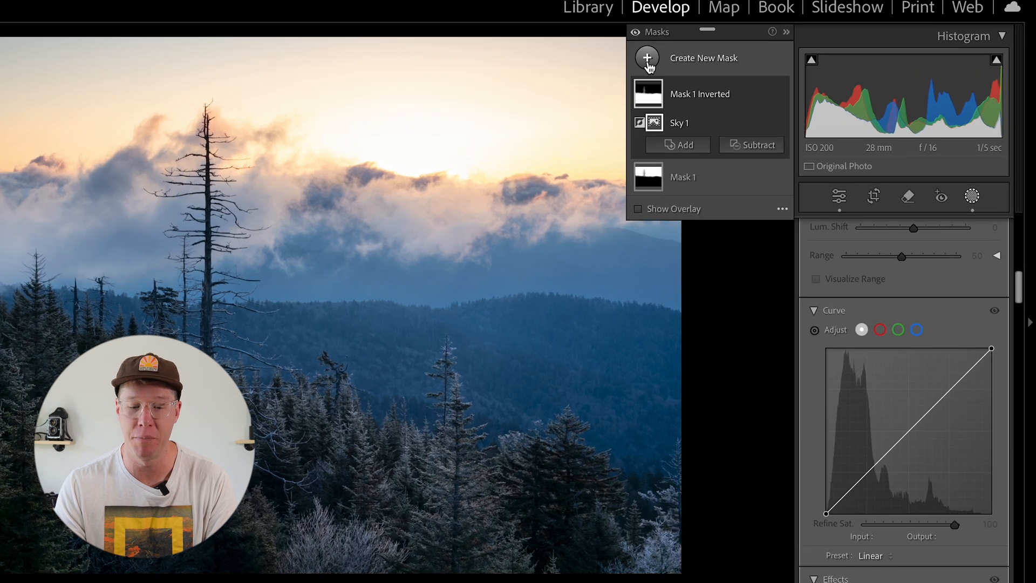
Add a linear gradient mask fading from the top of the sky down to the distant ridge, checking its coverage with the overlay
{"action": "left_click", "coordinate": [648, 62]}
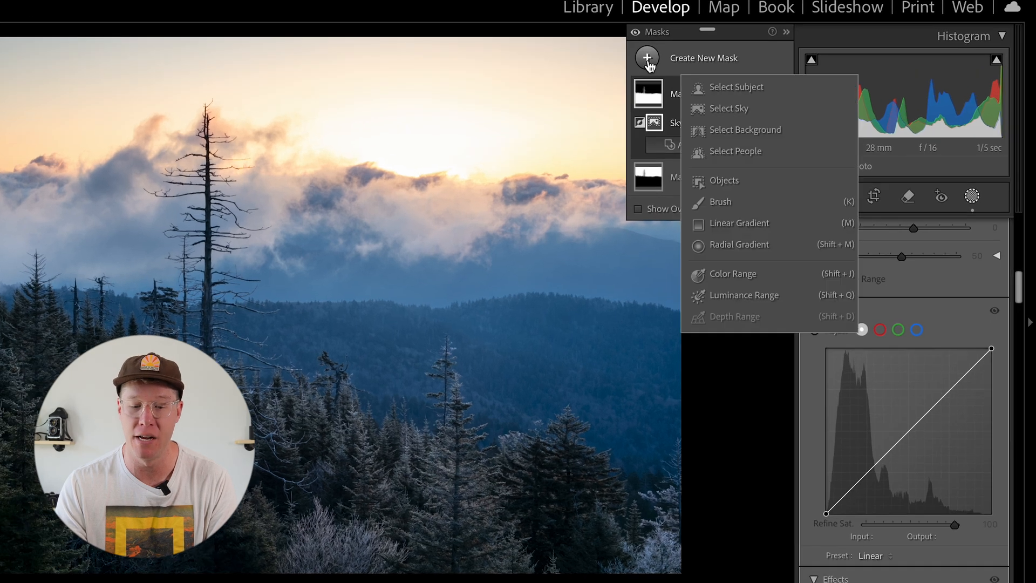
{"action": "left_click", "coordinate": [719, 225]}
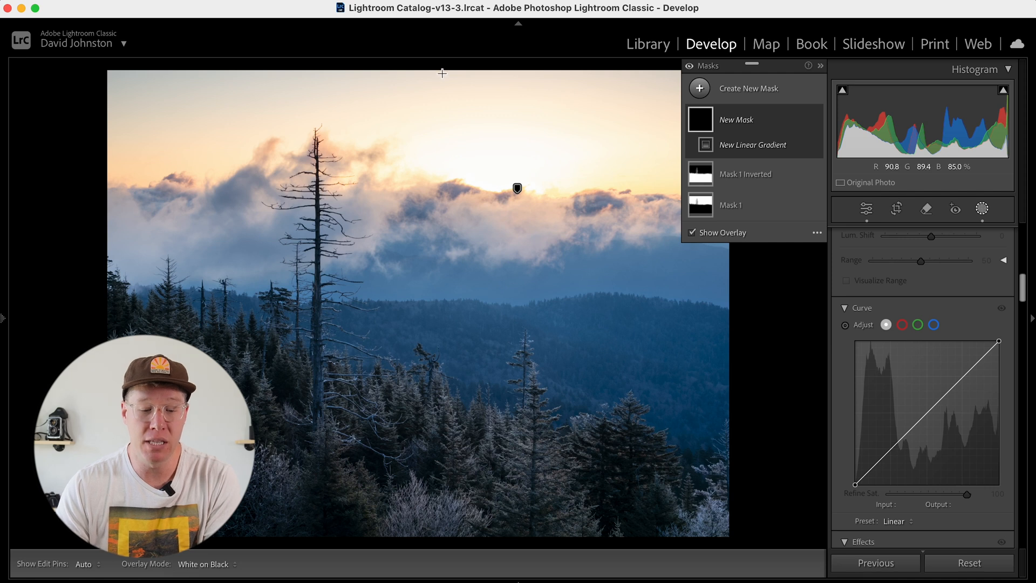
{"action": "left_click_drag", "start_coordinate": [440, 69], "coordinate": [442, 326]}
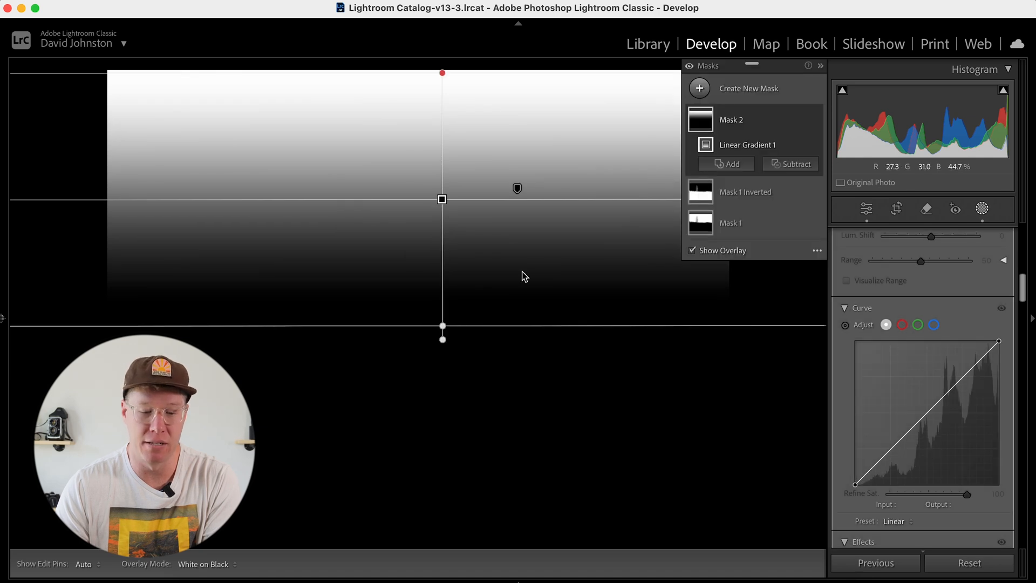
{"action": "left_click", "coordinate": [692, 250]}
{"action": "left_click", "coordinate": [693, 251]}
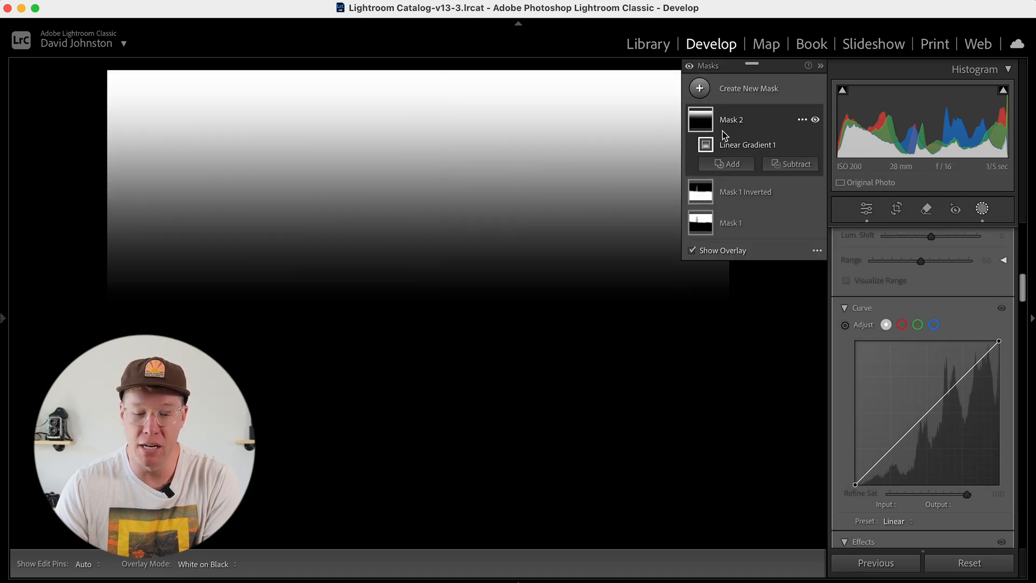
{"action": "left_click", "coordinate": [692, 252]}
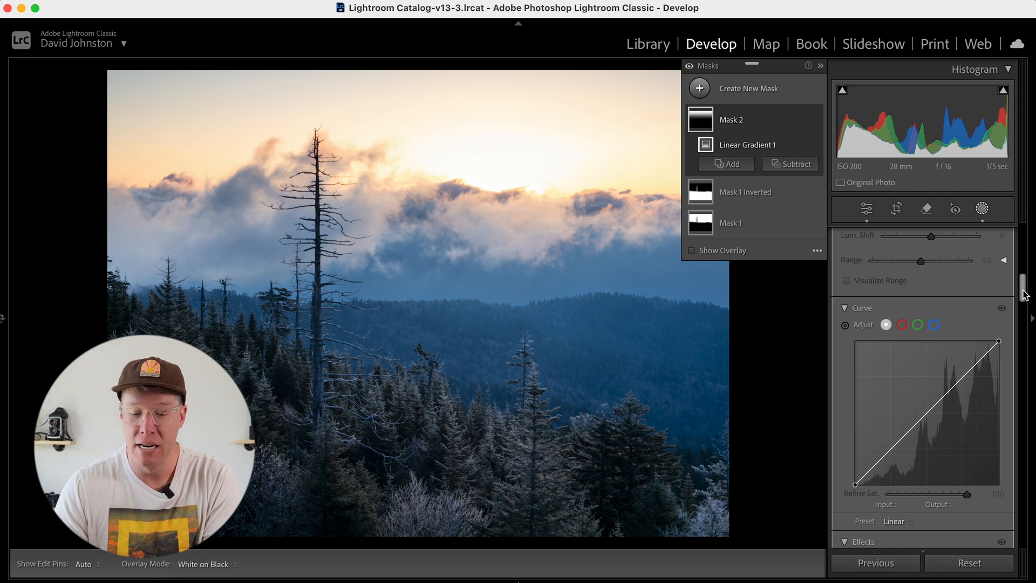
Intersect the linear gradient mask with a luminance range
{"action": "scroll", "coordinate": [1026, 303], "scroll_direction": "up", "scroll_amount": 10}
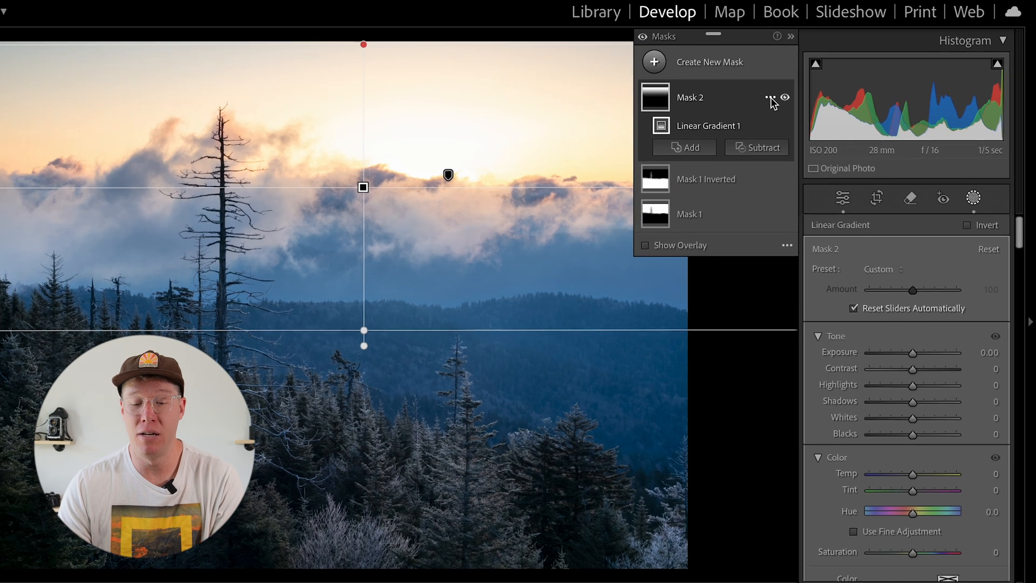
{"action": "left_click", "coordinate": [803, 120]}
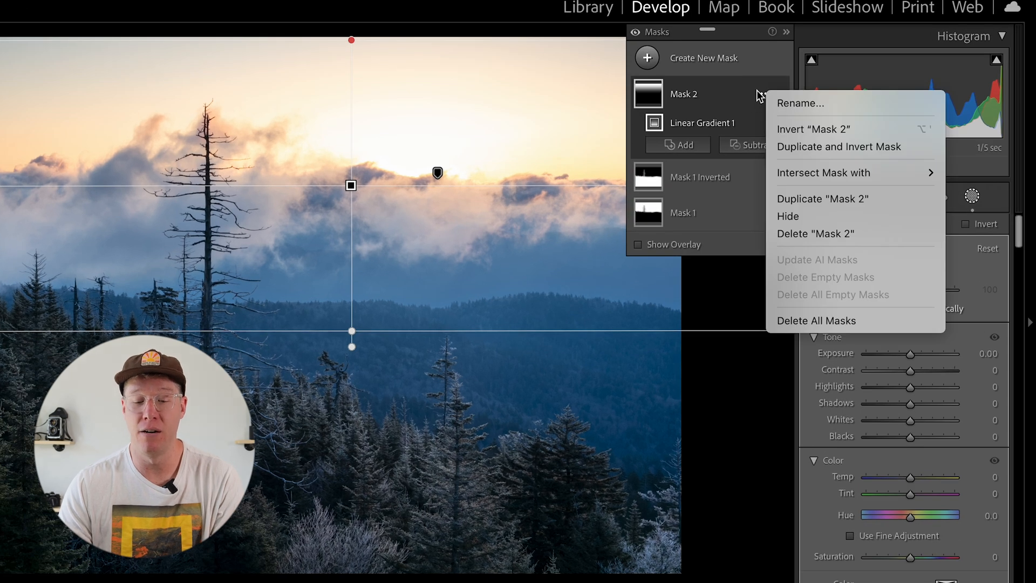
{"action": "mouse_move", "coordinate": [809, 177]}
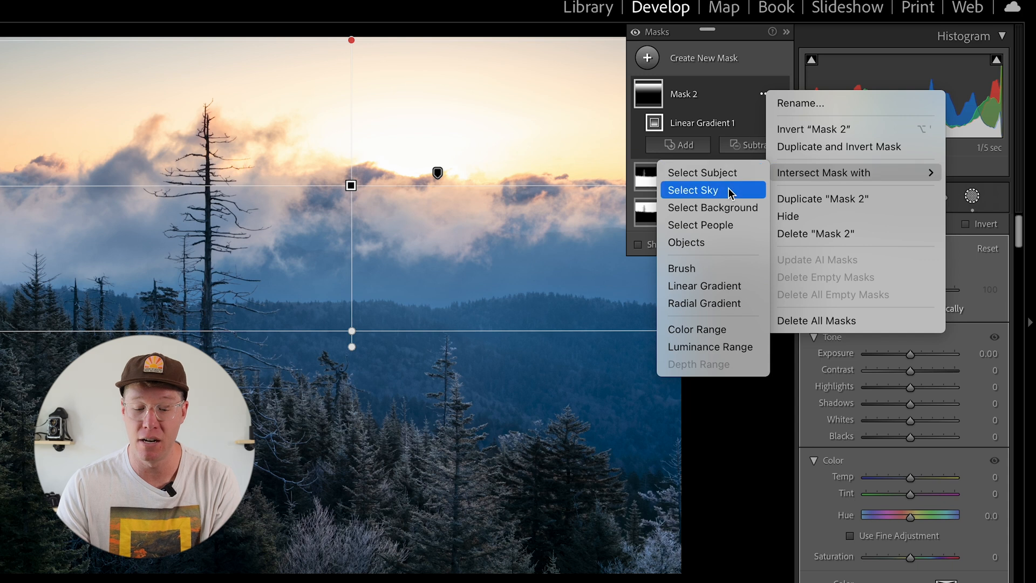
{"action": "left_click", "coordinate": [698, 350]}
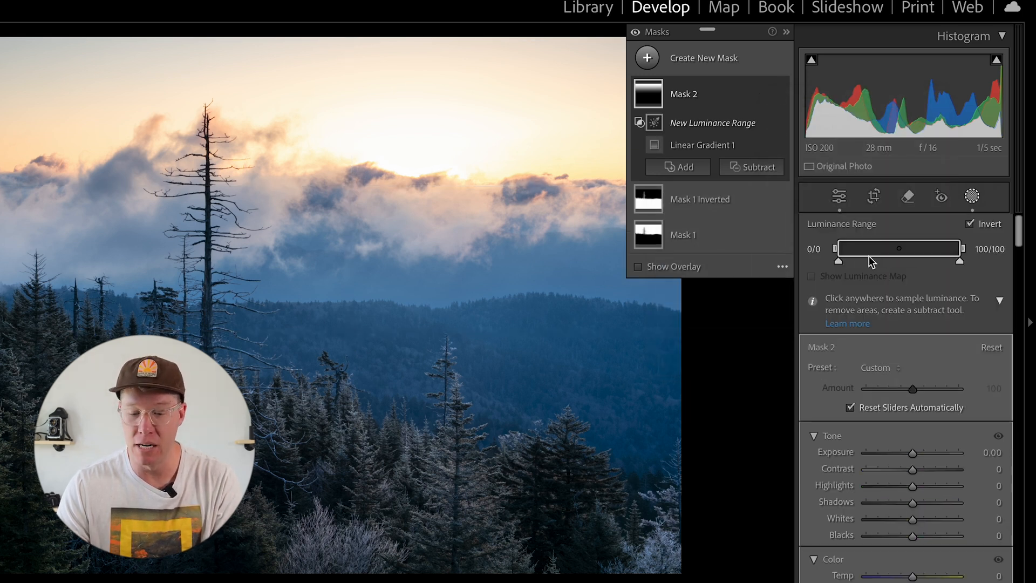
Limit the luminance range to 69/79–100/100 using the luminance map, and hide the map and mask overlay
{"action": "left_click_drag", "start_coordinate": [839, 262], "coordinate": [889, 263]}
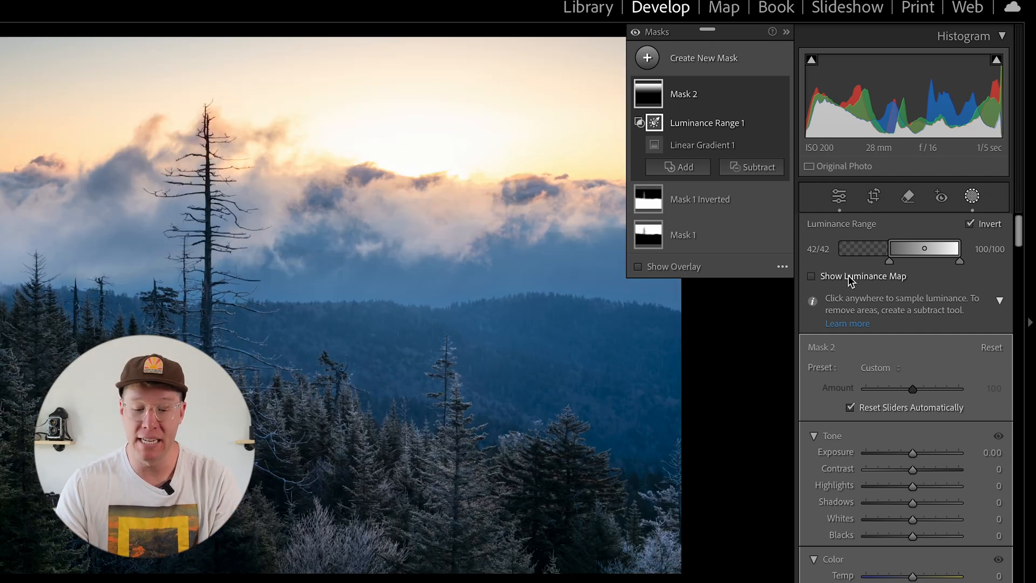
{"action": "left_click", "coordinate": [850, 278]}
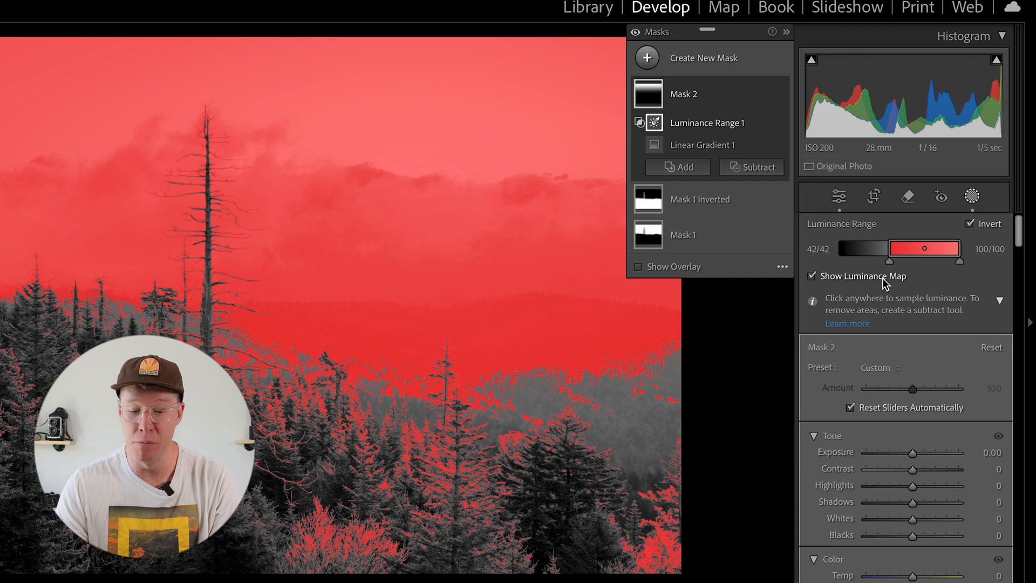
{"action": "left_click_drag", "start_coordinate": [889, 261], "coordinate": [923, 263]}
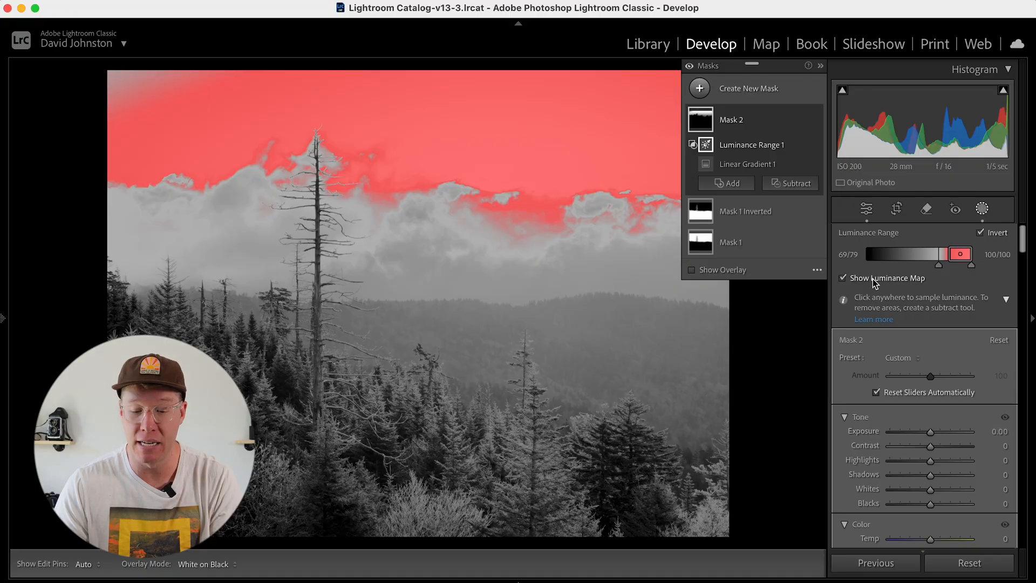
{"action": "left_click", "coordinate": [875, 278]}
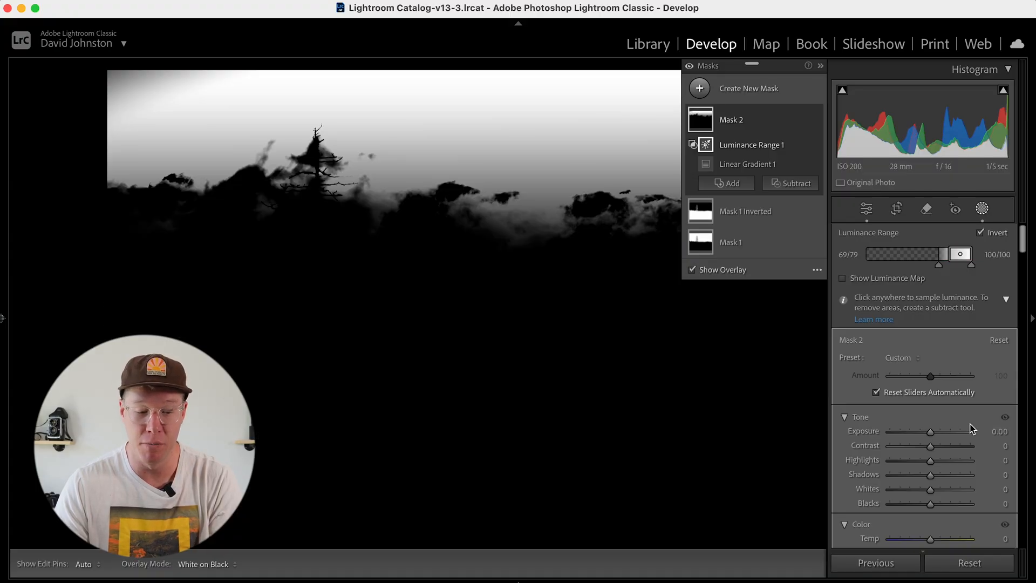
{"action": "left_click", "coordinate": [713, 270]}
Adjust the bright sky mask to Exposure -0.70, Contrast 16, Highlights -15, Shadows 23, Temp 17 and Saturation 9
{"action": "left_click_drag", "start_coordinate": [926, 432], "coordinate": [924, 509]}
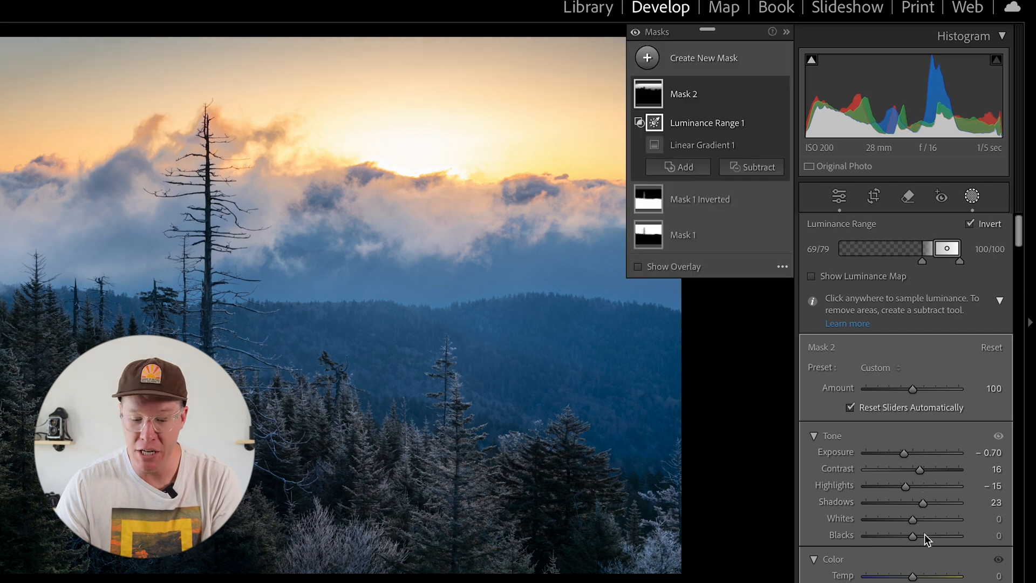
{"action": "left_click_drag", "start_coordinate": [912, 575], "coordinate": [921, 578]}
{"action": "left_click_drag", "start_coordinate": [1022, 238], "coordinate": [1018, 250]}
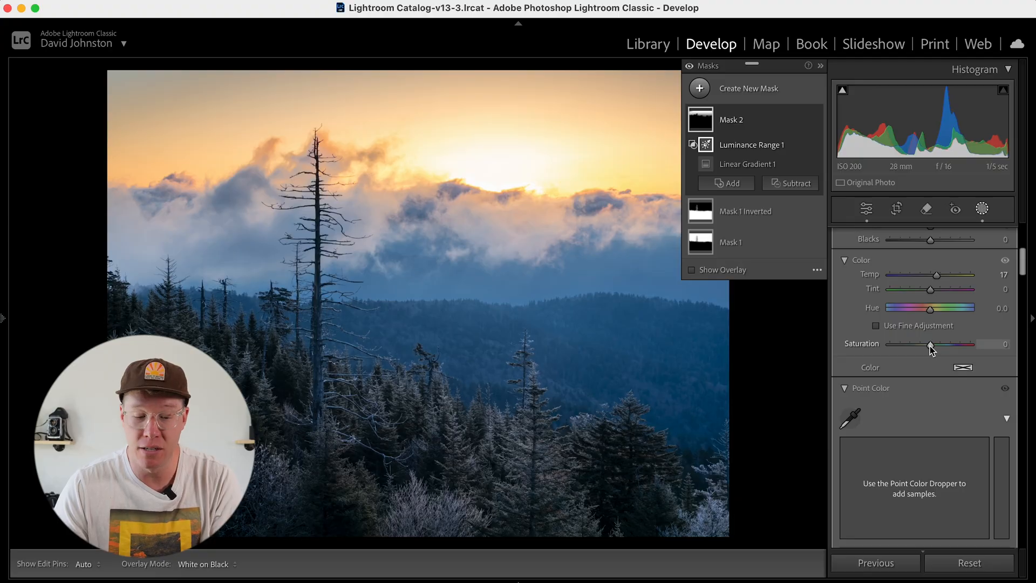
{"action": "left_click_drag", "start_coordinate": [931, 346], "coordinate": [935, 350]}
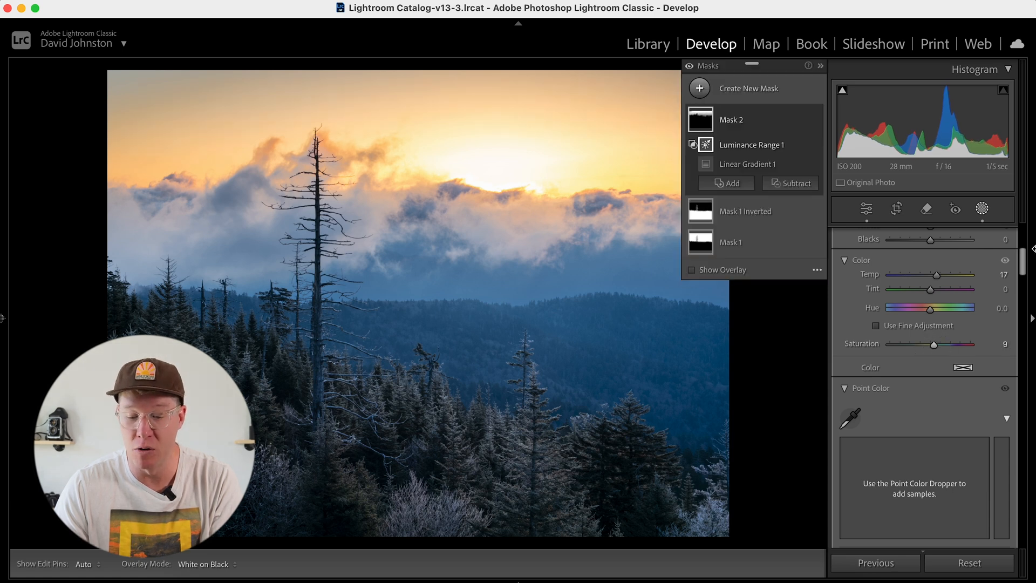
Sample the pale yellow sky with Point Color and set Hue Shift -1, Sat. Shift 4 and Lum. Shift 28
{"action": "scroll", "coordinate": [1024, 256], "scroll_direction": "up", "scroll_amount": 3}
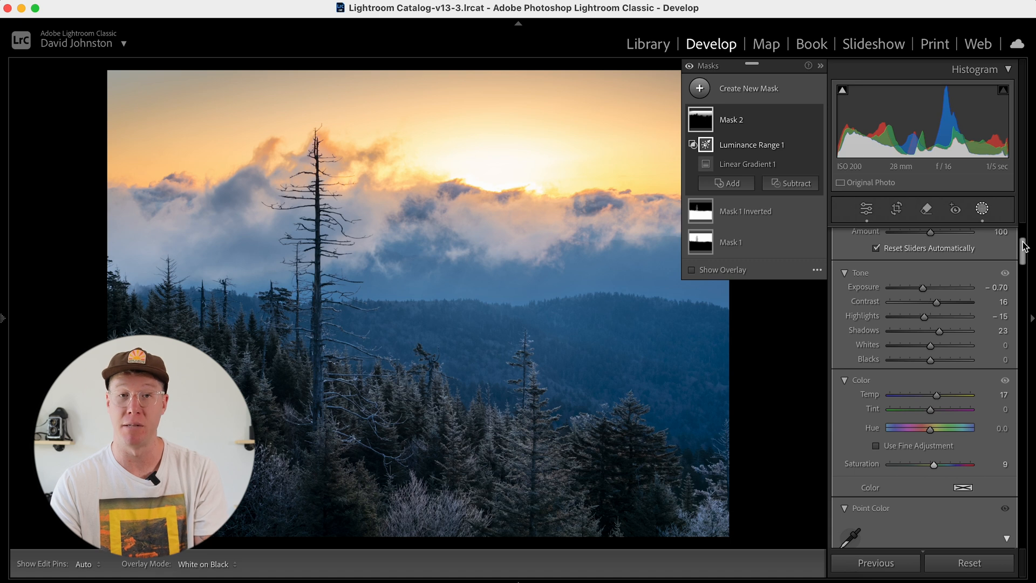
{"action": "mouse_move", "coordinate": [1027, 254]}
{"action": "left_mouse_down"}
{"action": "mouse_move", "coordinate": [1020, 287]}
{"action": "mouse_move", "coordinate": [1013, 268]}
{"action": "left_mouse_up"}
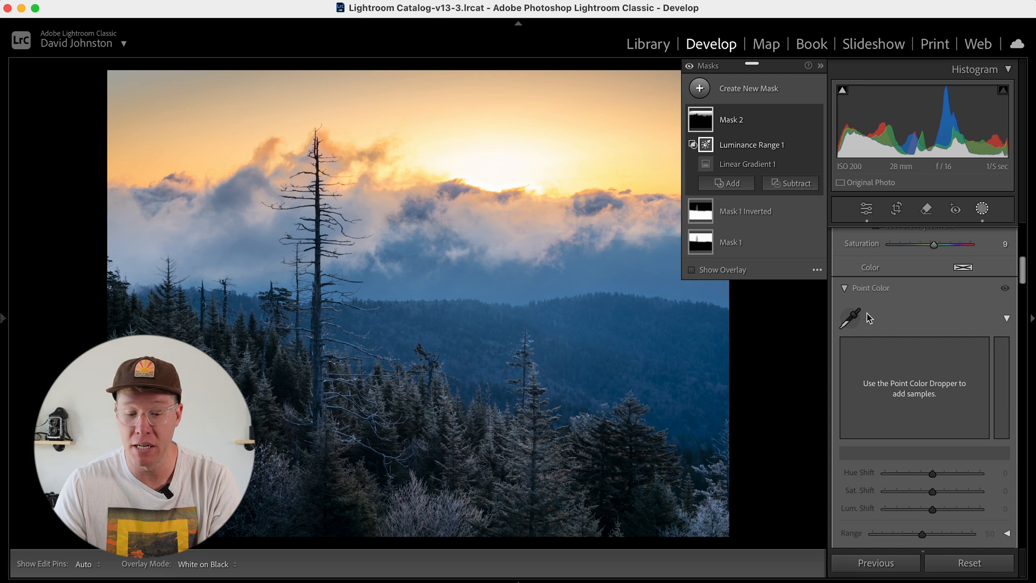
{"action": "left_click", "coordinate": [851, 318]}
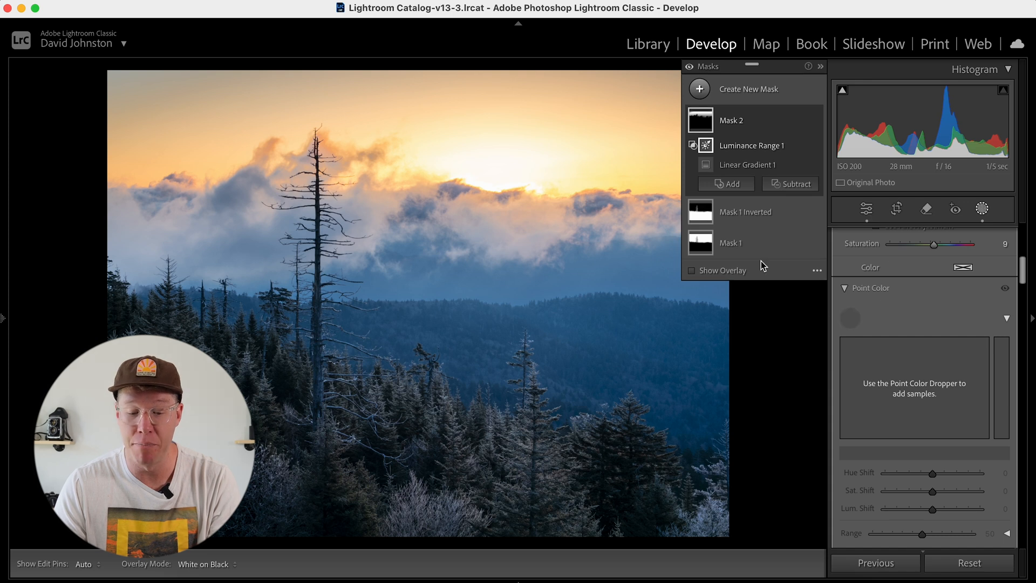
{"action": "left_click", "coordinate": [423, 126]}
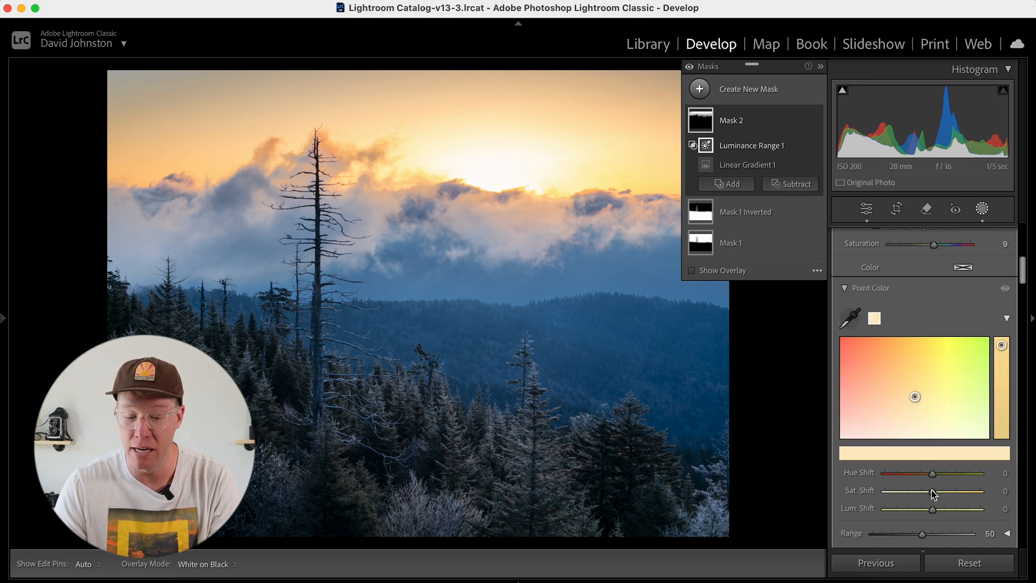
{"action": "left_click_drag", "start_coordinate": [933, 511], "coordinate": [942, 510]}
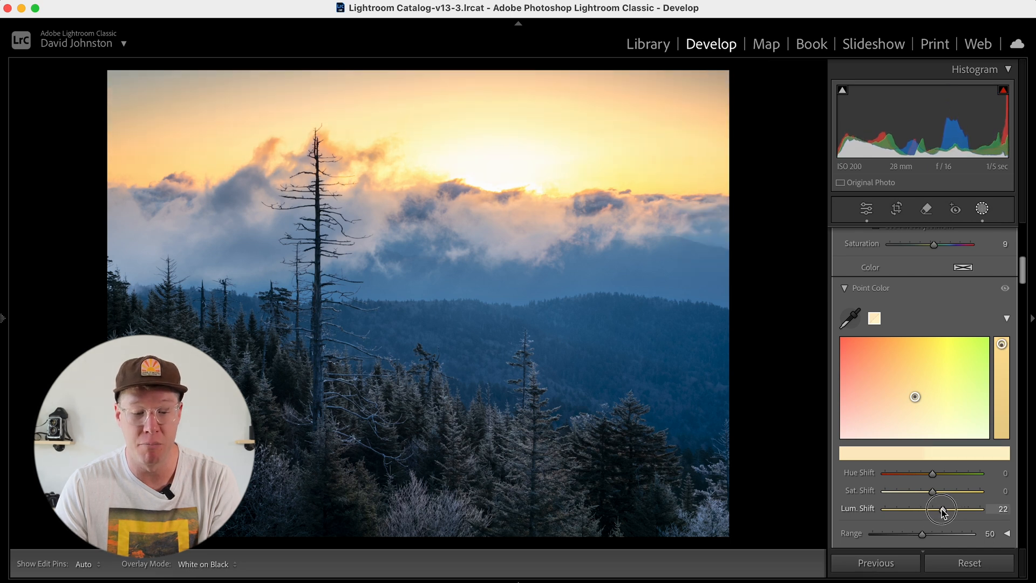
{"action": "left_click_drag", "start_coordinate": [943, 512], "coordinate": [942, 511]}
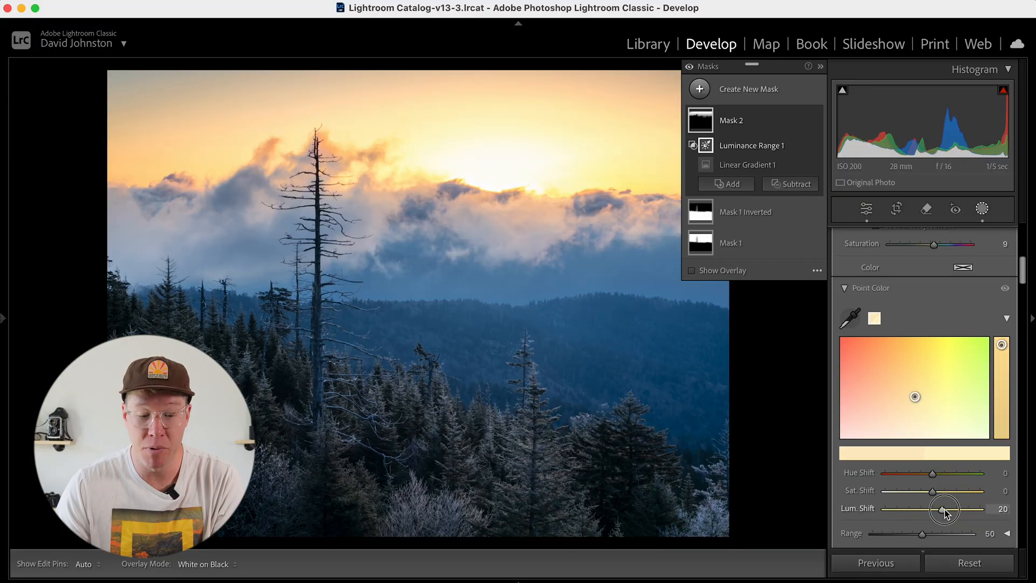
{"action": "left_click_drag", "start_coordinate": [944, 509], "coordinate": [934, 494]}
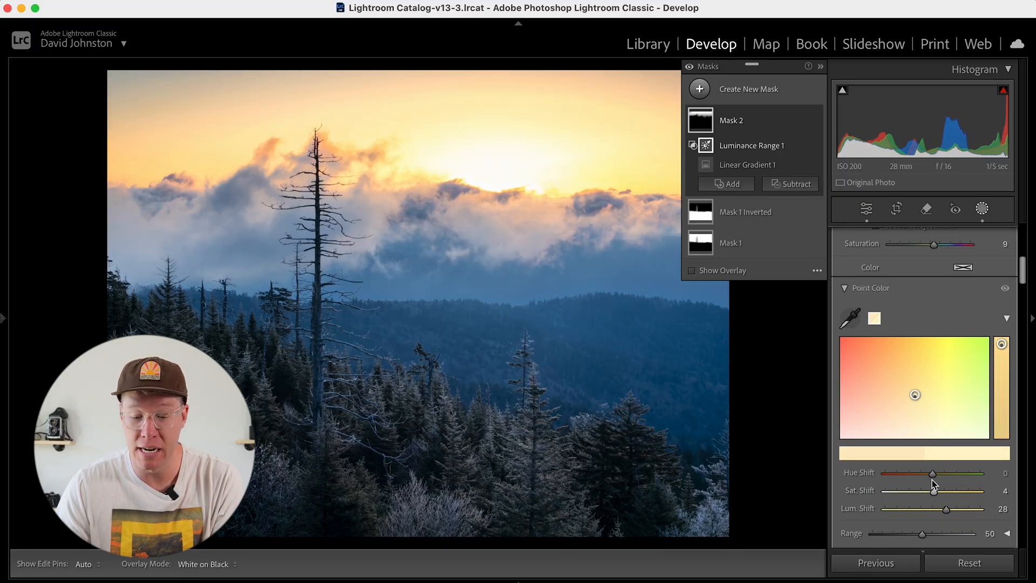
{"action": "left_click_drag", "start_coordinate": [934, 477], "coordinate": [933, 478]}
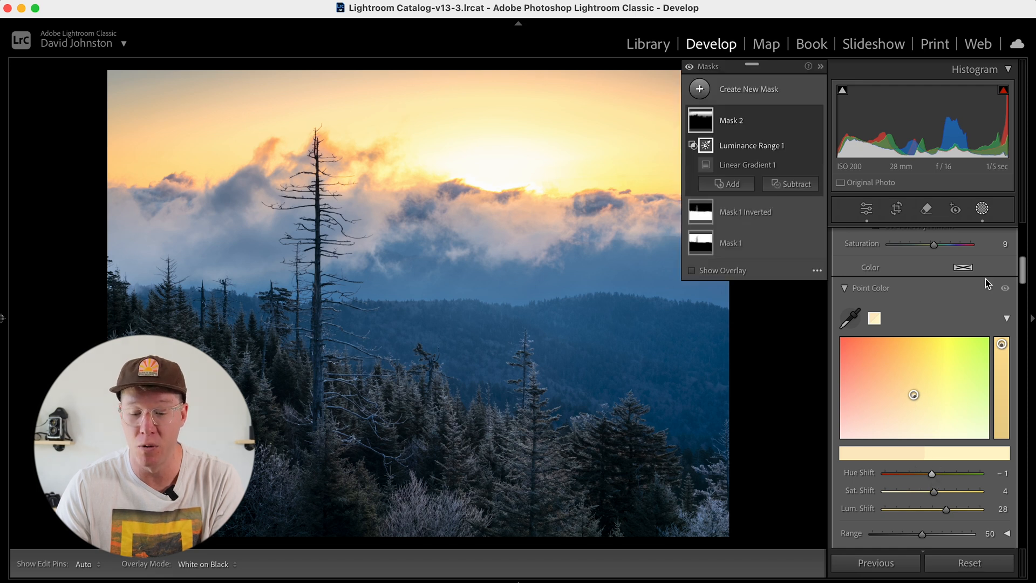
Collapse the mask list and create a color range mask sampled from the foreground evergreens
{"action": "left_click", "coordinate": [822, 65]}
{"action": "mouse_move", "coordinate": [807, 238]}
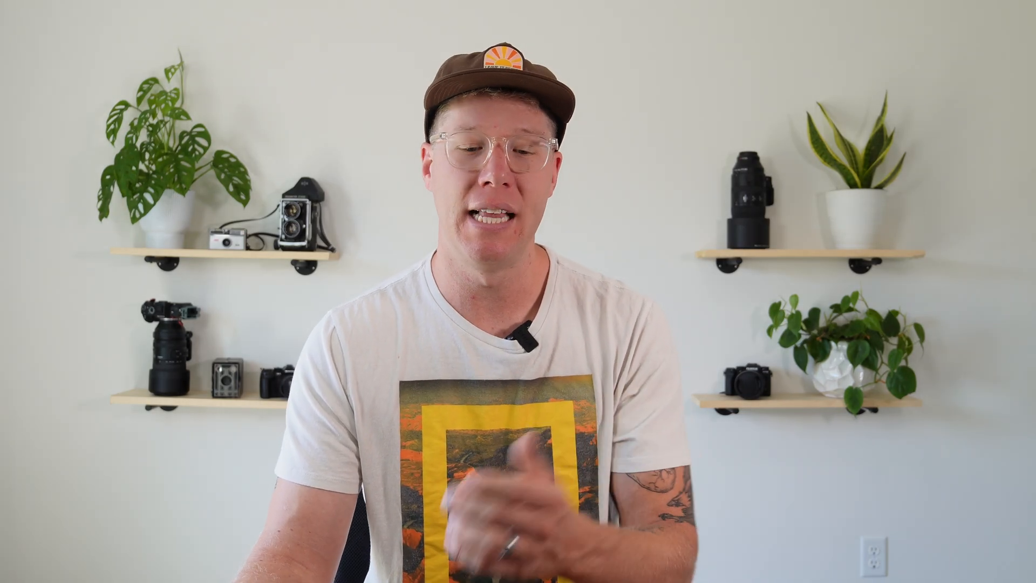
{"action": "left_click", "coordinate": [809, 89]}
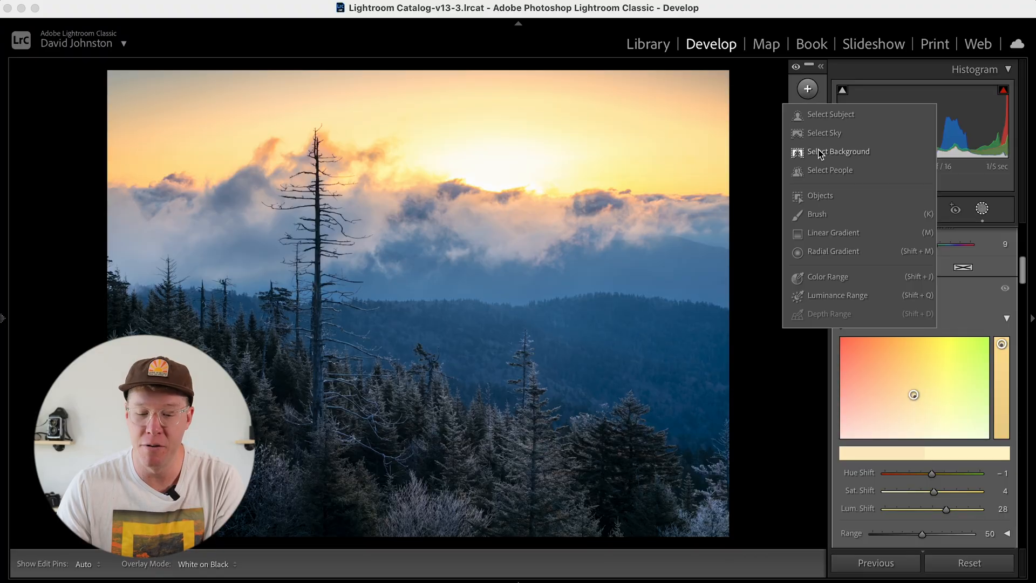
{"action": "left_click", "coordinate": [819, 278]}
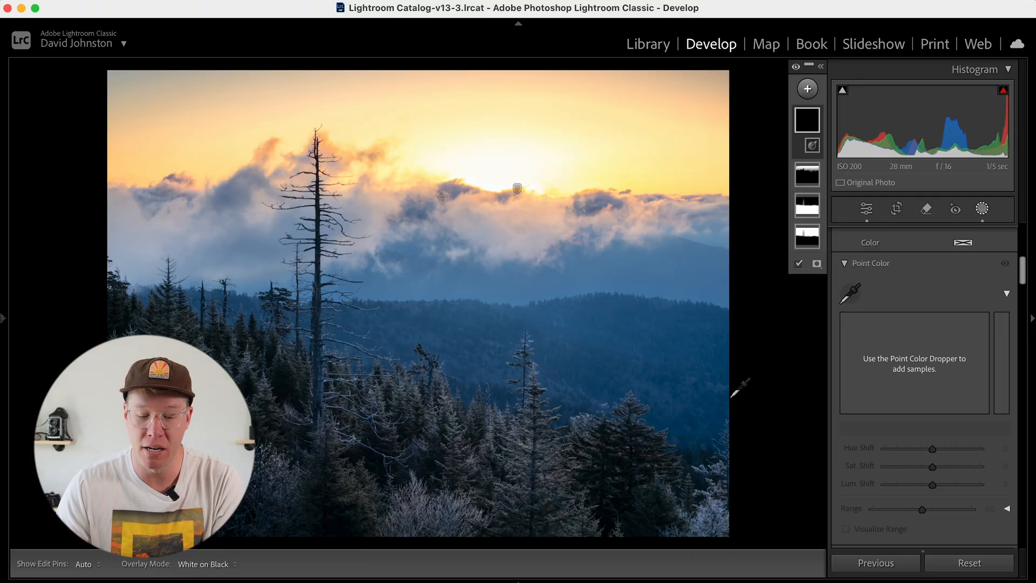
{"action": "left_click", "coordinate": [523, 431]}
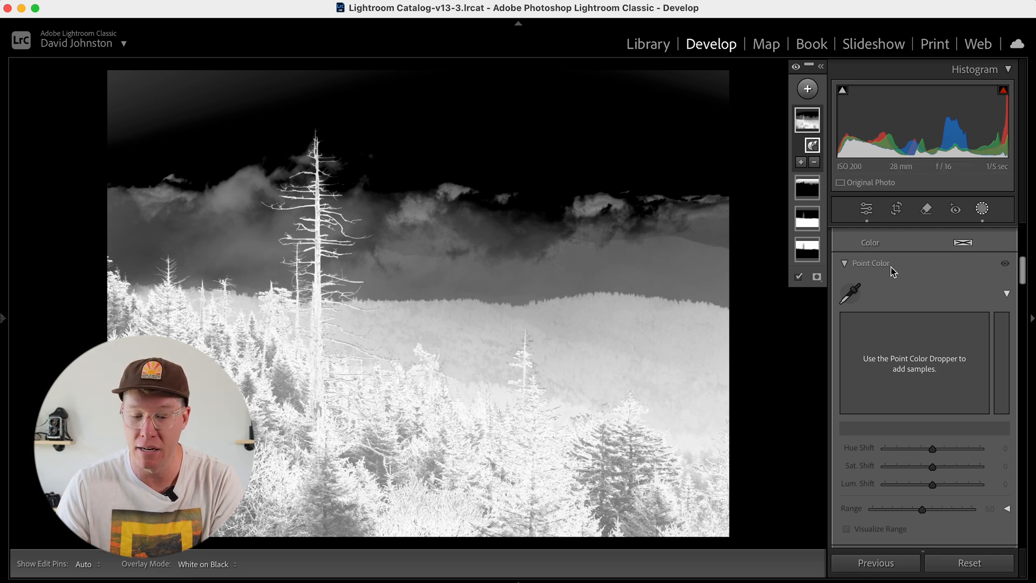
Set the color range mask's Refine amount to 32 and hide the overlay
{"action": "left_click_drag", "start_coordinate": [1022, 275], "coordinate": [1022, 250]}
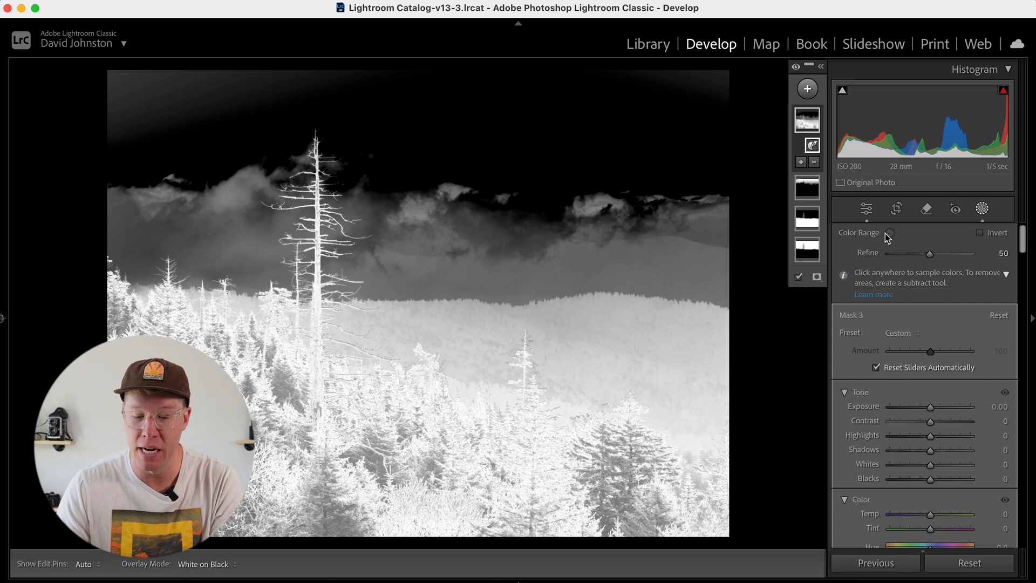
{"action": "mouse_move", "coordinate": [930, 254]}
{"action": "left_mouse_down"}
{"action": "mouse_move", "coordinate": [905, 253]}
{"action": "mouse_move", "coordinate": [915, 251]}
{"action": "left_mouse_up"}
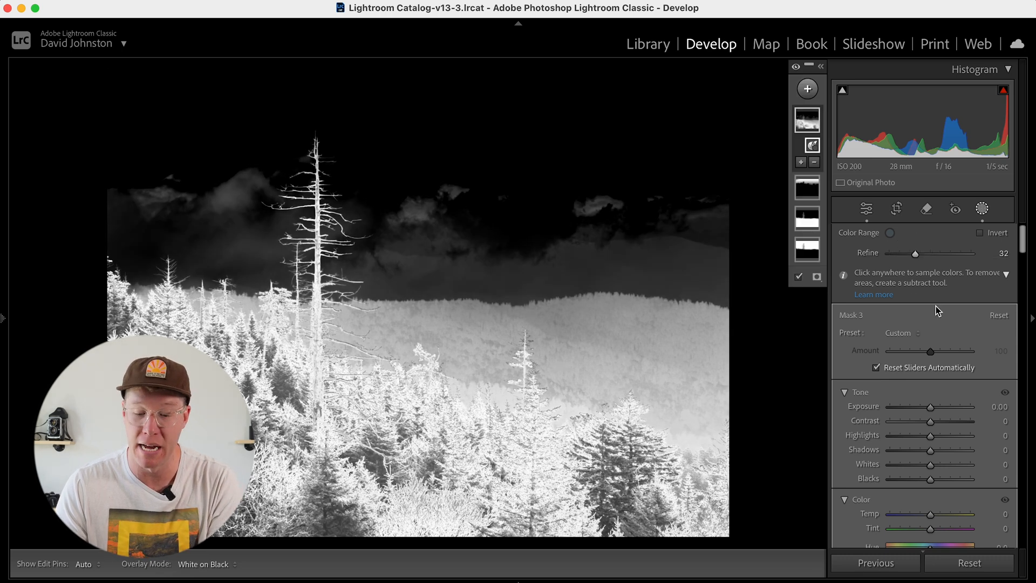
{"action": "left_click", "coordinate": [799, 278]}
Adjust the color range mask to Exposure 0.28, Contrast 8, Whites 63 and Temp -3
{"action": "left_click_drag", "start_coordinate": [932, 412], "coordinate": [934, 410]}
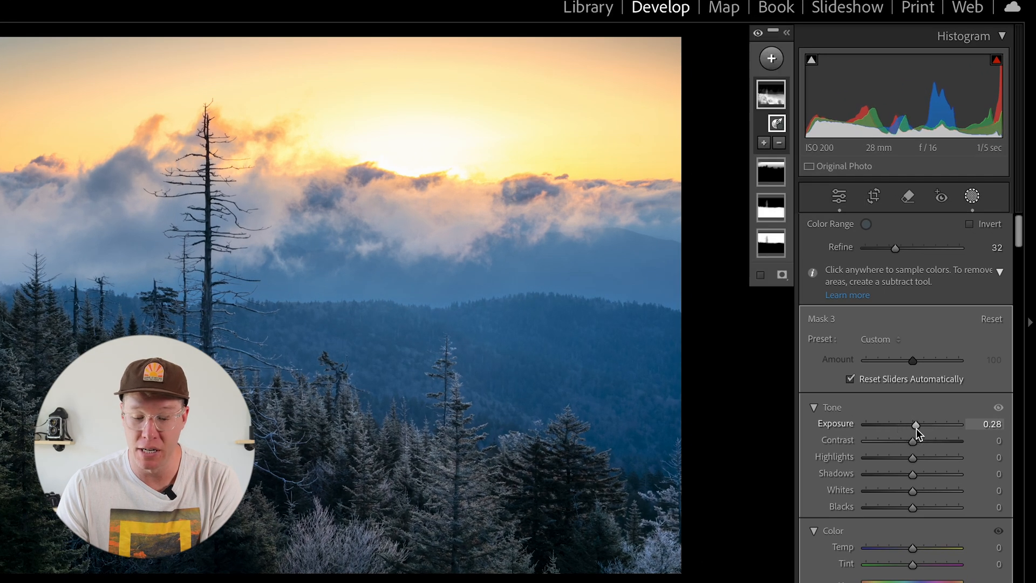
{"action": "left_click_drag", "start_coordinate": [915, 445], "coordinate": [918, 447]}
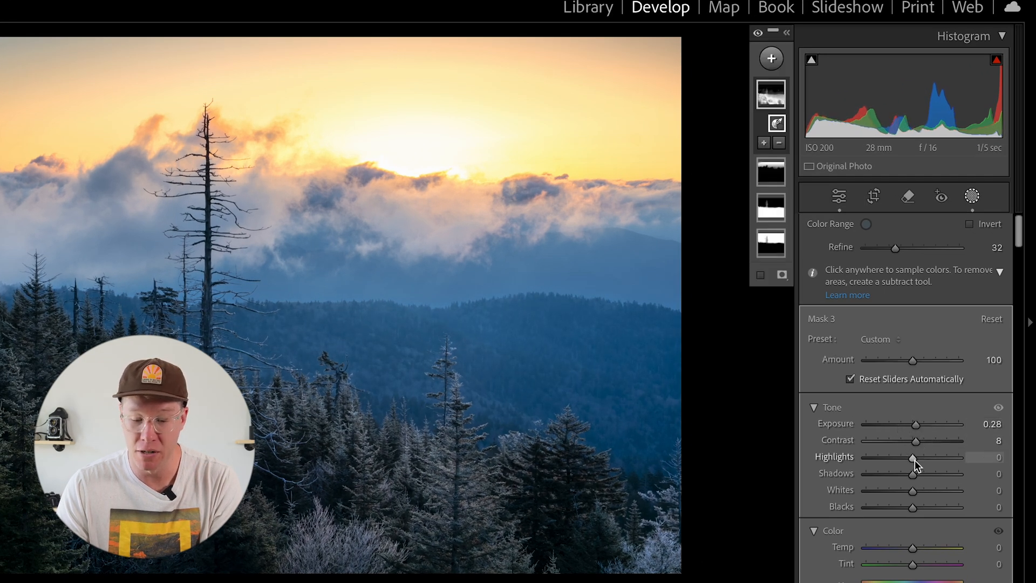
{"action": "left_click_drag", "start_coordinate": [916, 493], "coordinate": [944, 485]}
{"action": "scroll", "coordinate": [948, 524], "scroll_direction": "down", "scroll_amount": 4}
{"action": "left_click_drag", "start_coordinate": [909, 375], "coordinate": [909, 378]}
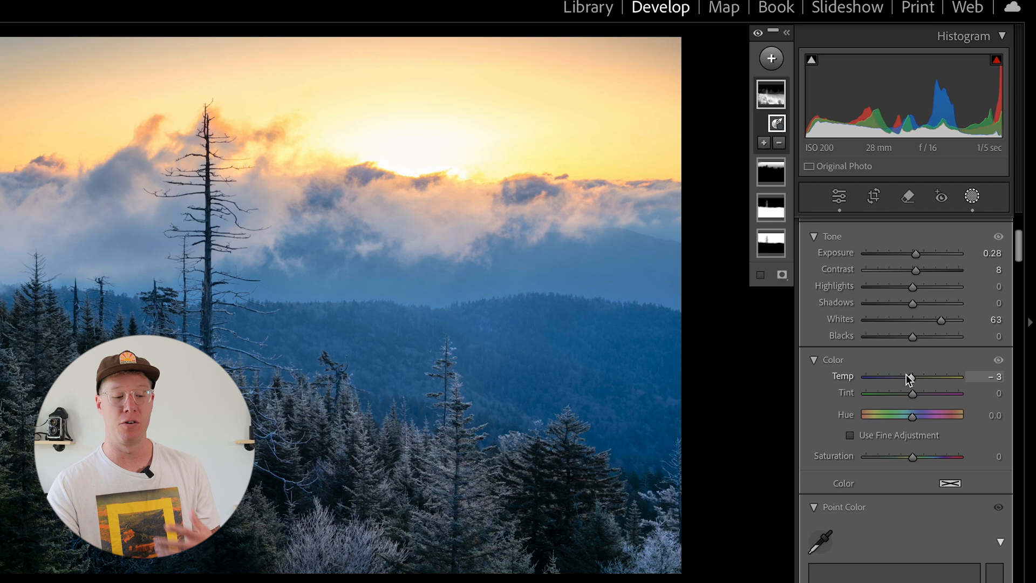